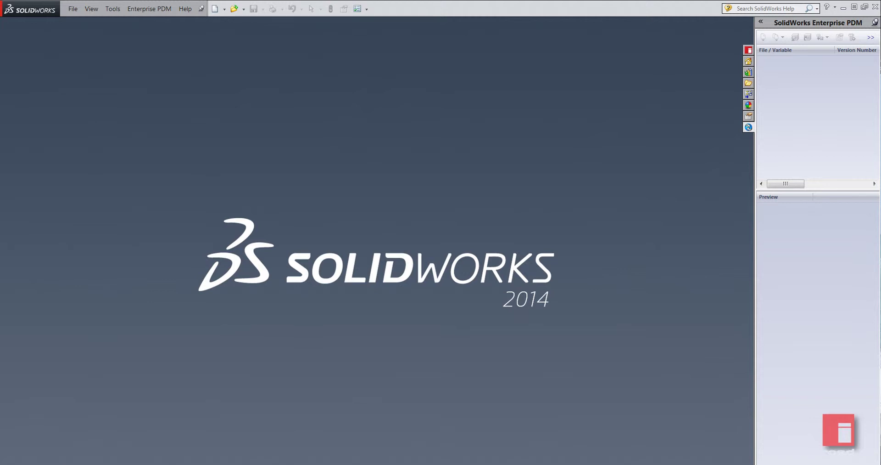
# Create a new part from the InterCAD SolidWorks template in the InterCAD vault root folder and save it
pyautogui.click(73, 9)
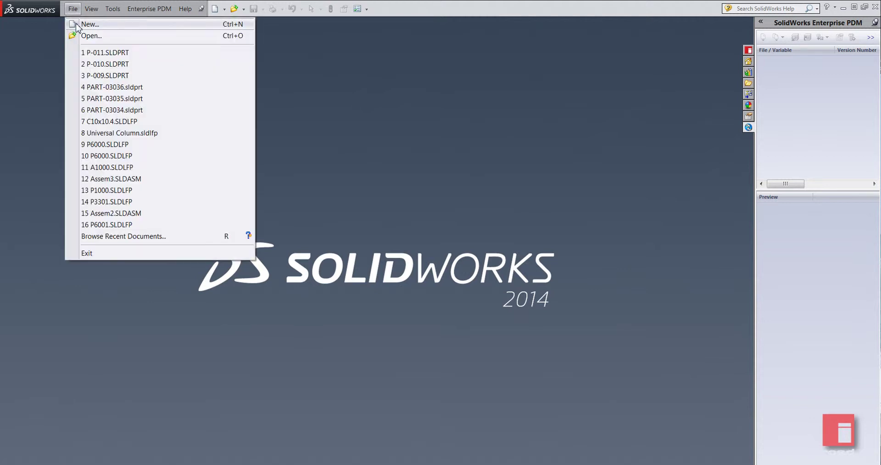
pyautogui.click(125, 25)
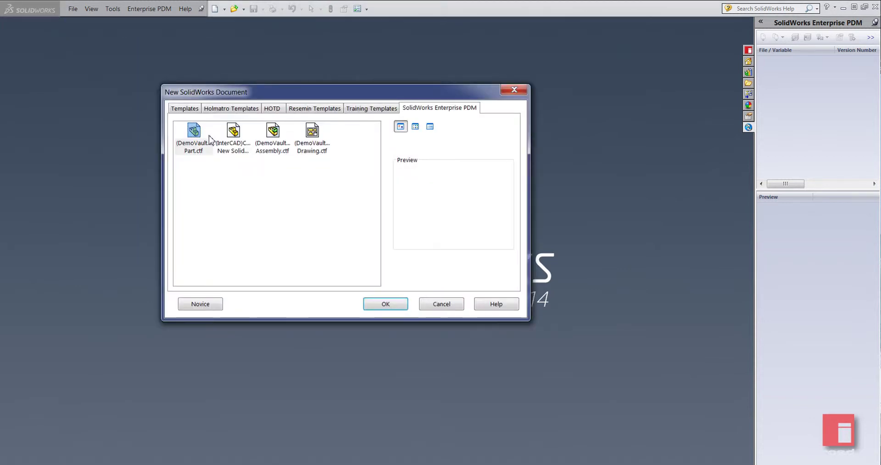
pyautogui.click(233, 133)
pyautogui.click(385, 303)
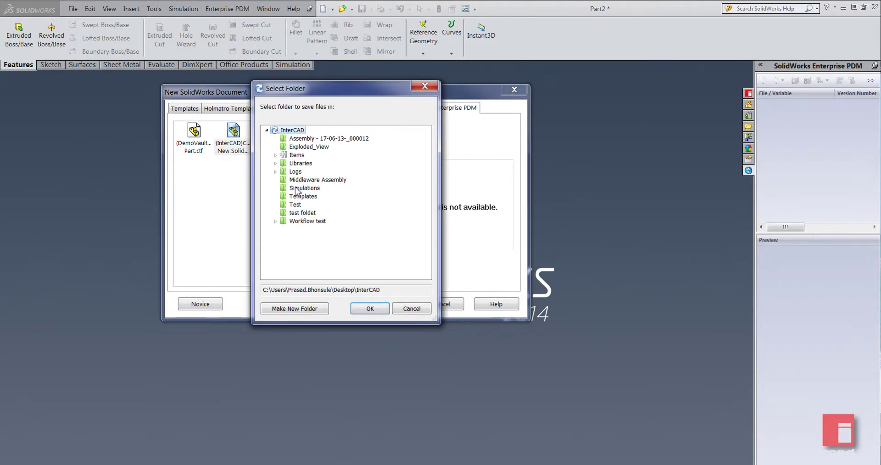
pyautogui.click(370, 308)
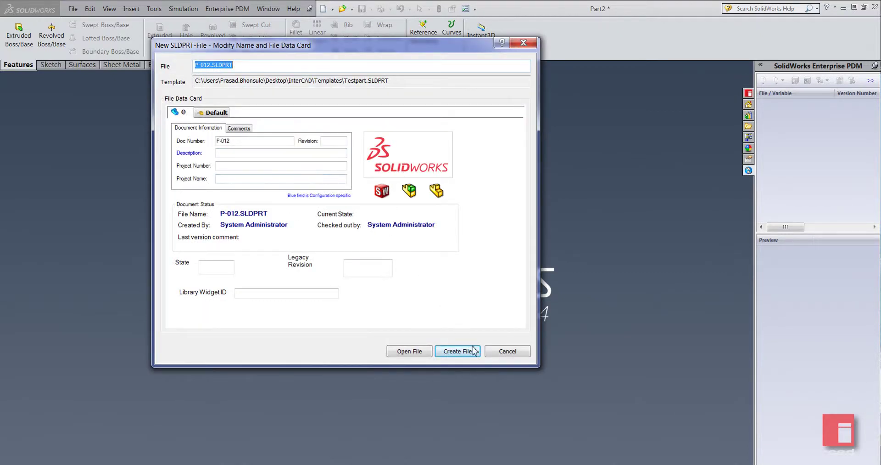
pyautogui.click(456, 351)
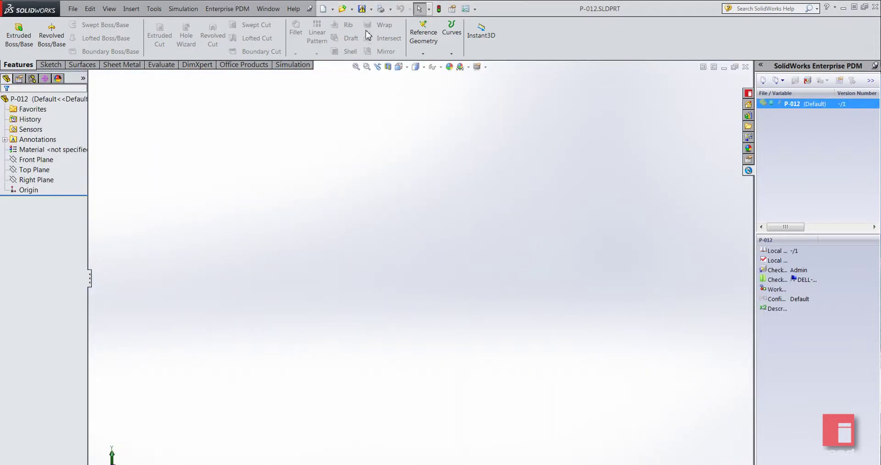
pyautogui.click(362, 9)
# Sketch a center rectangle about 192 mm wide on the Front Plane, centered on the origin
pyautogui.click(48, 158)
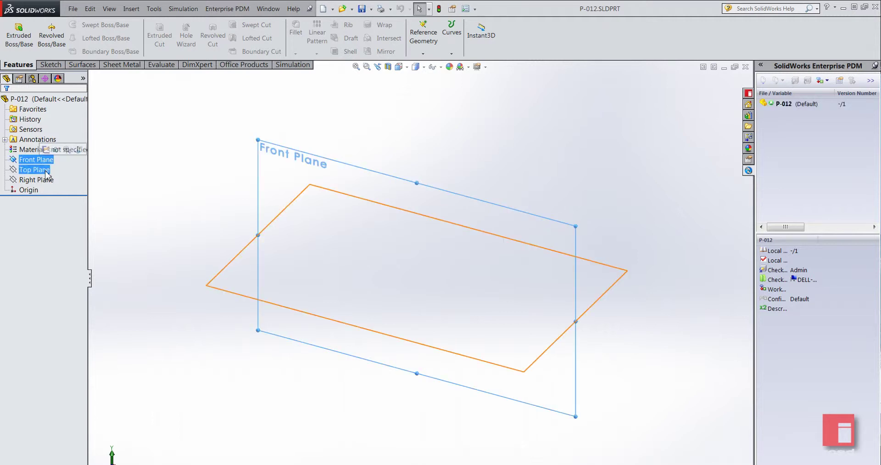
pyautogui.click(46, 153)
pyautogui.moveTo(328, 222); pyautogui.dragTo(349, 241, button='right')
pyautogui.click(416, 278)
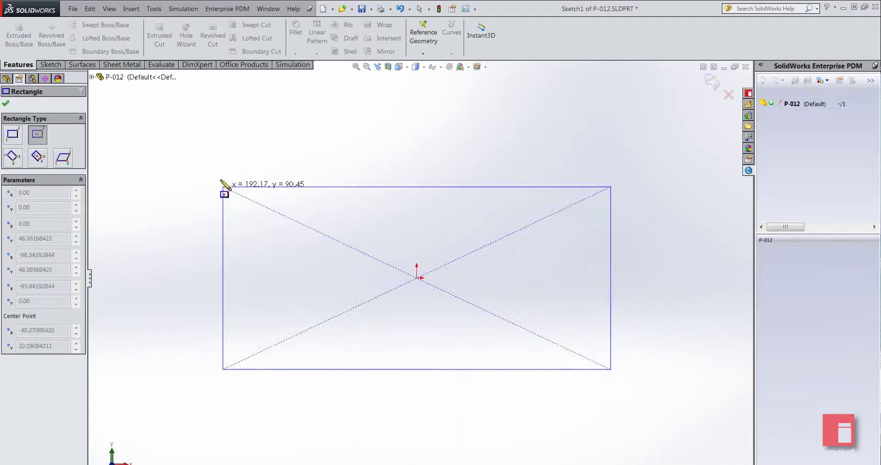
pyautogui.click(223, 151)
# Dimension the rectangle to 200 mm wide and 100 mm high
pyautogui.moveTo(187, 291); pyautogui.dragTo(233, 216, button='right')
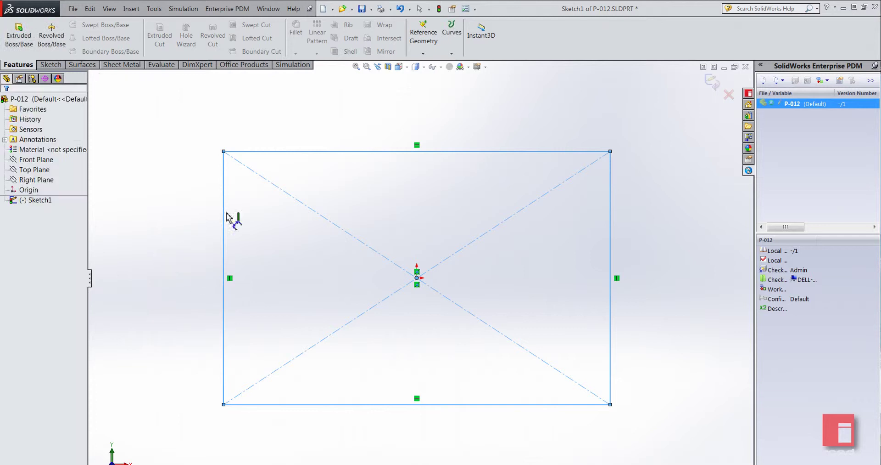
pyautogui.click(326, 151)
pyautogui.click(357, 132)
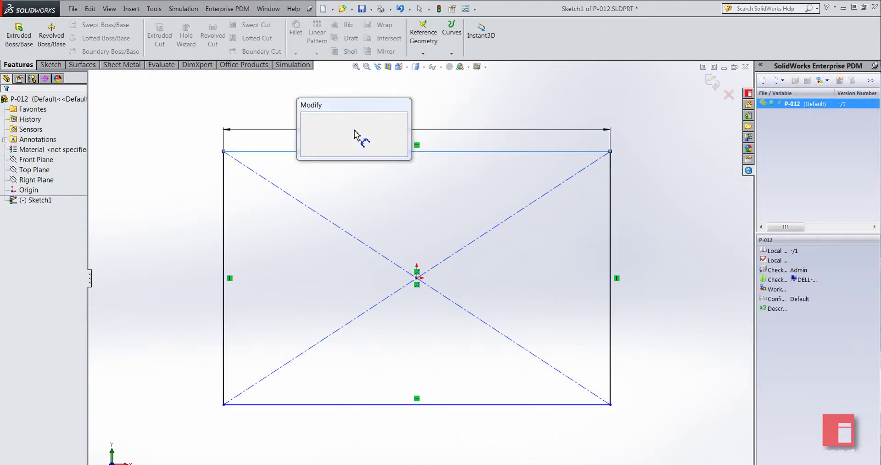
pyautogui.write('200')
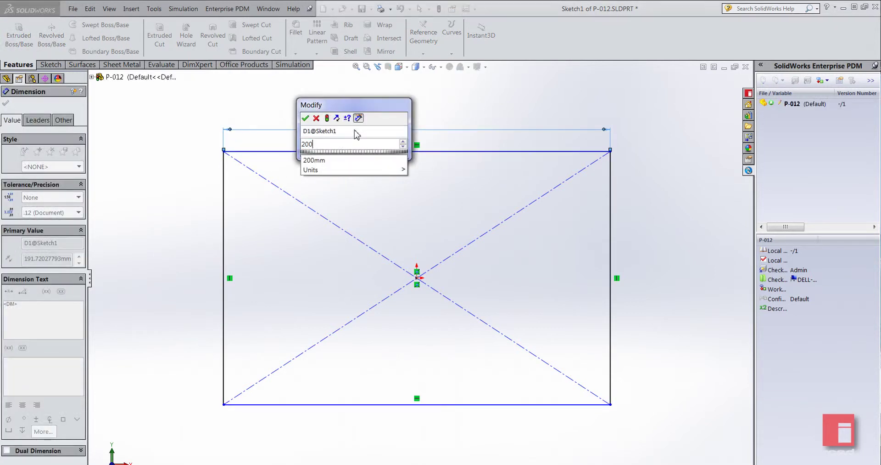
pyautogui.press('Return')
pyautogui.click(224, 203)
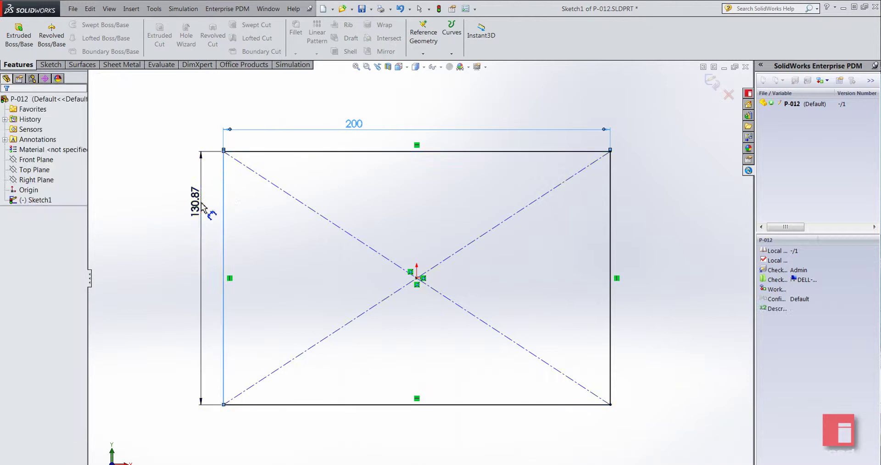
pyautogui.click(202, 206)
pyautogui.write('100')
pyautogui.press('Return')
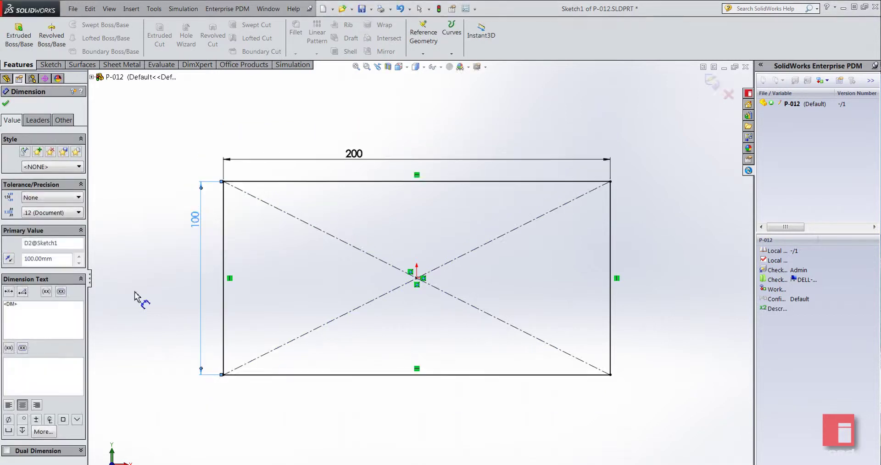
# Add a 50 mm diameter circle centered on the origin and extrude the sketch as a 10 mm blind boss
pyautogui.press('c')
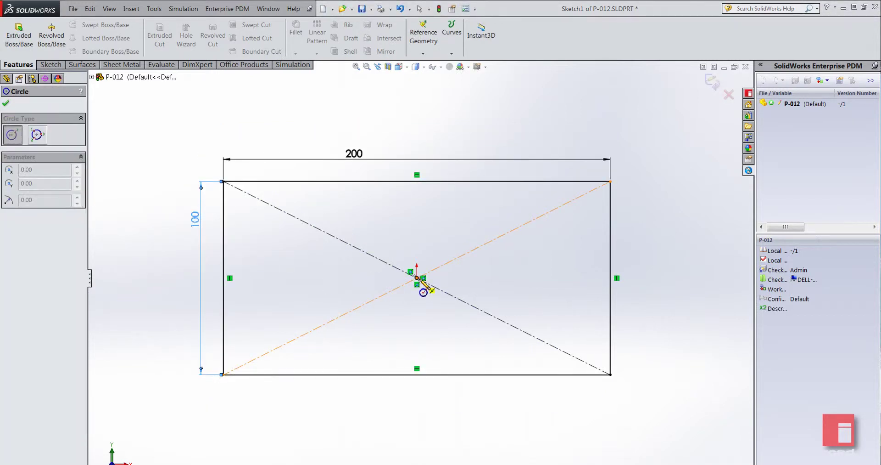
pyautogui.click(417, 278)
pyautogui.click(350, 311)
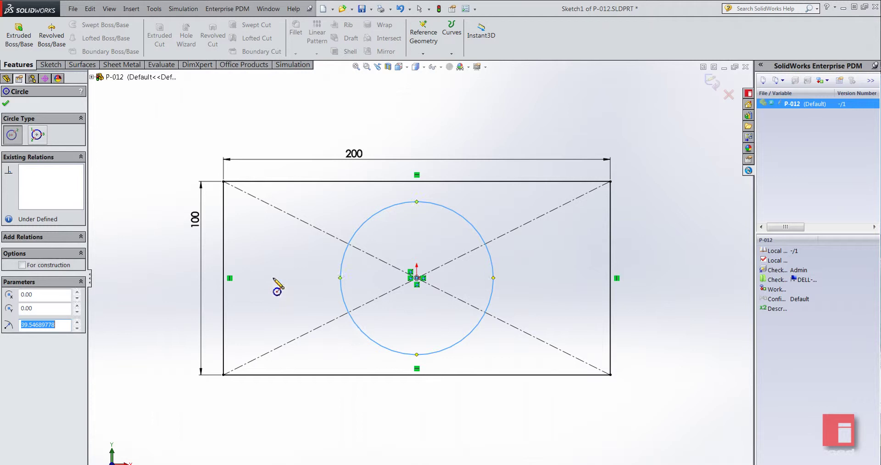
pyautogui.press('d')
pyautogui.click(362, 234)
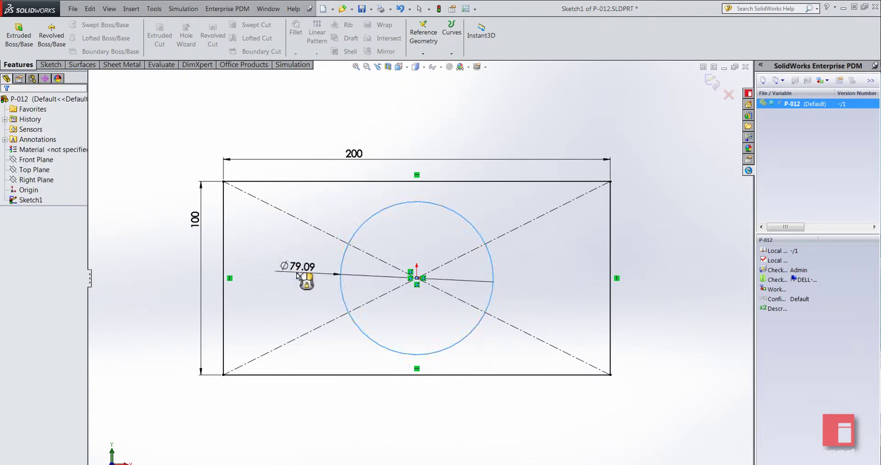
pyautogui.click(297, 274)
pyautogui.write('50')
pyautogui.press('Return')
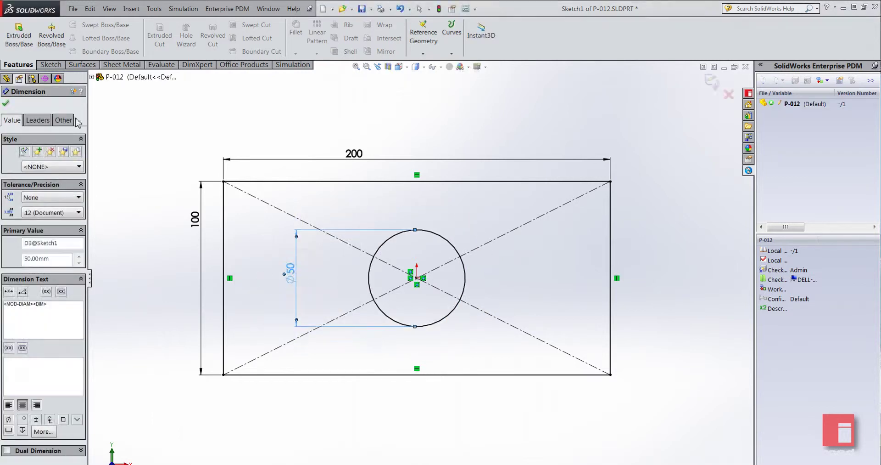
pyautogui.click(19, 35)
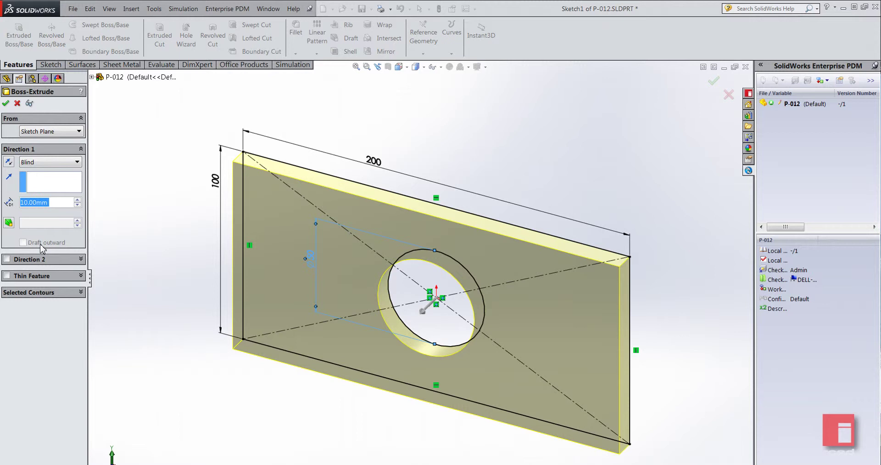
pyautogui.press('Return')
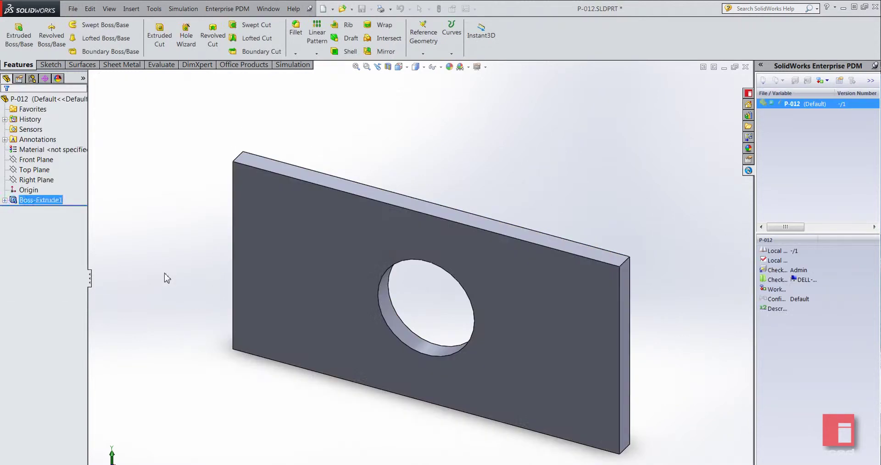
# Apply AISI 304 steel as the plate's material and save the part
pyautogui.rightClick(64, 150)
pyautogui.click(99, 157)
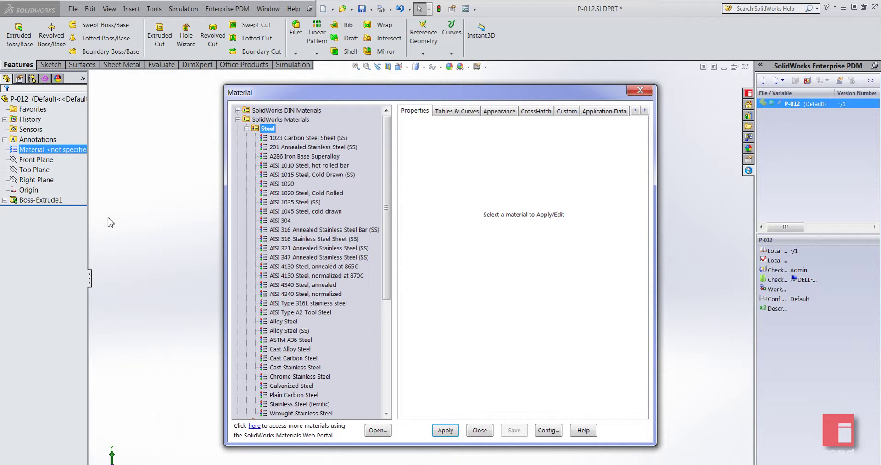
pyautogui.click(278, 221)
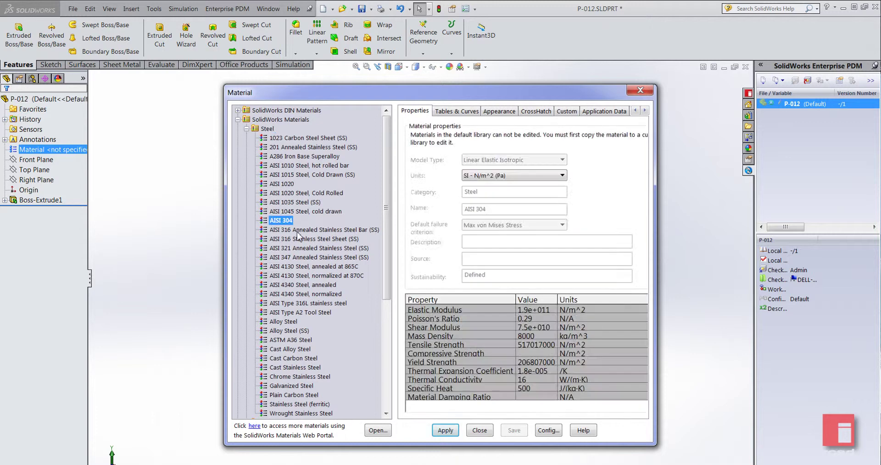
pyautogui.click(454, 430)
pyautogui.click(480, 430)
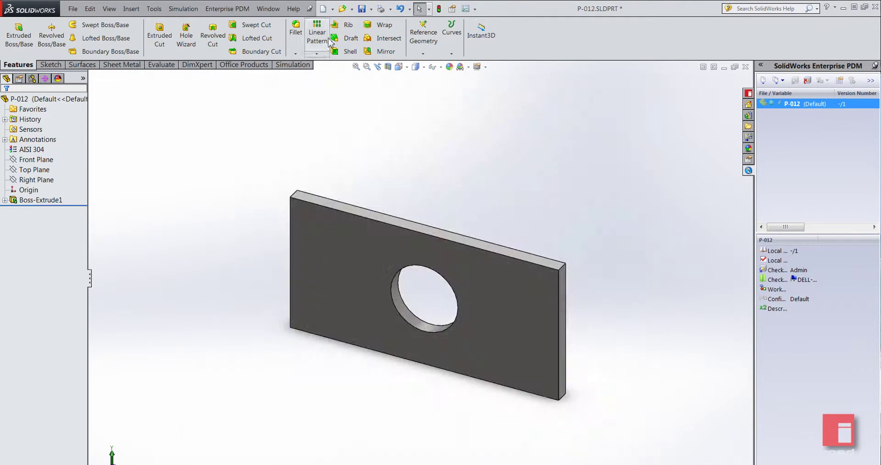
pyautogui.click(361, 10)
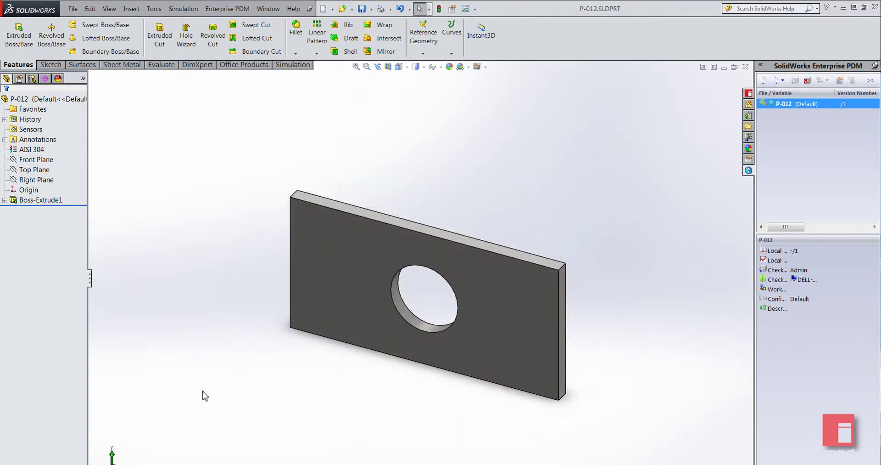
# Create a static simulation study named Initial Stress Analysis
pyautogui.click(283, 66)
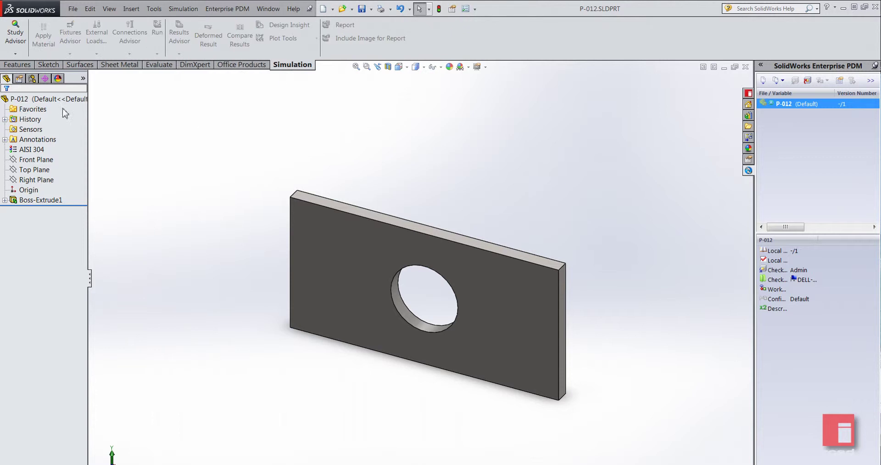
pyautogui.click(15, 54)
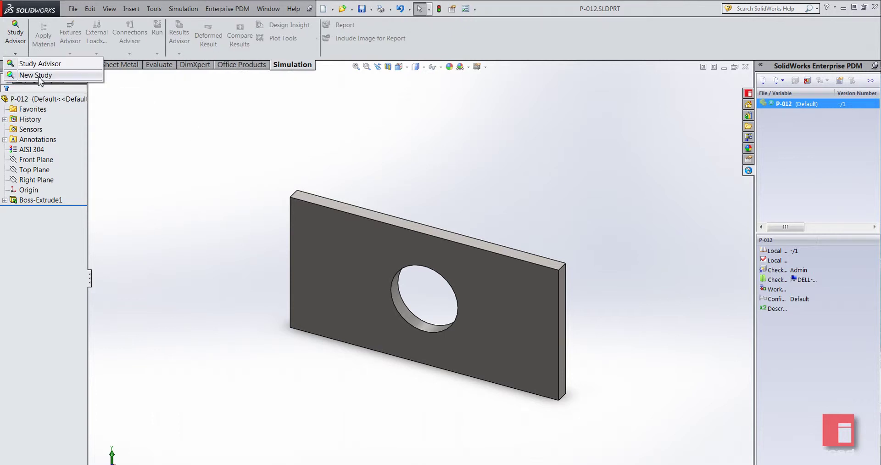
pyautogui.click(21, 75)
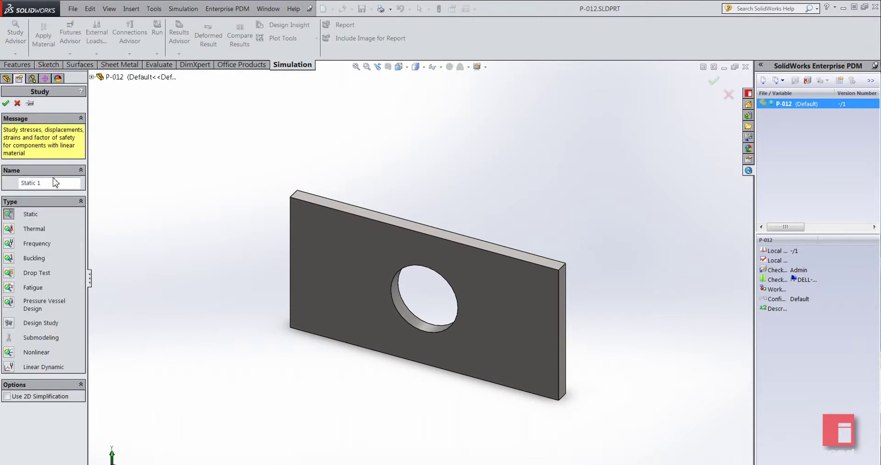
pyautogui.moveTo(78, 183); pyautogui.dragTo(2, 184)
pyautogui.write('Stress Analysis')
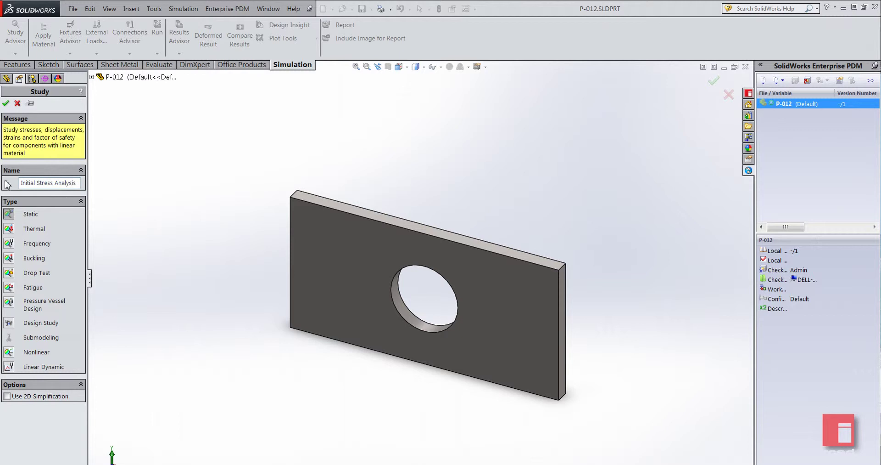
pyautogui.click(6, 104)
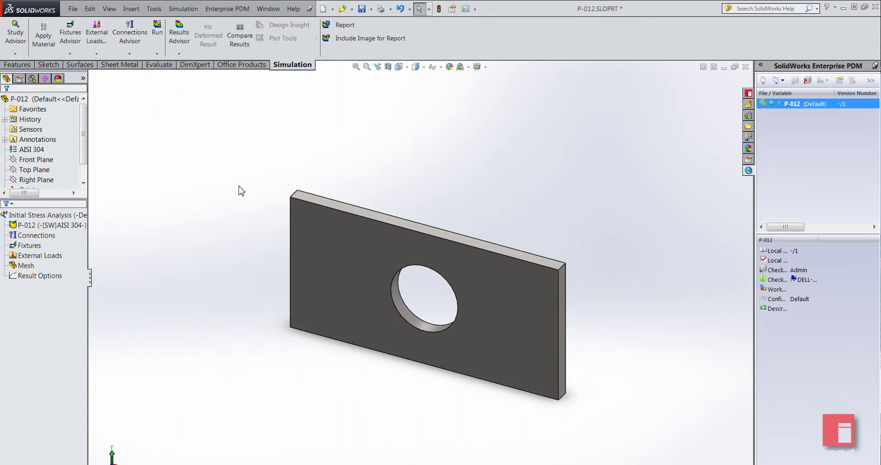
# Add a Fixed Geometry fixture to the plate's left short end face
pyautogui.click(54, 238)
pyautogui.click(43, 247)
pyautogui.rightClick(39, 251)
pyautogui.click(87, 268)
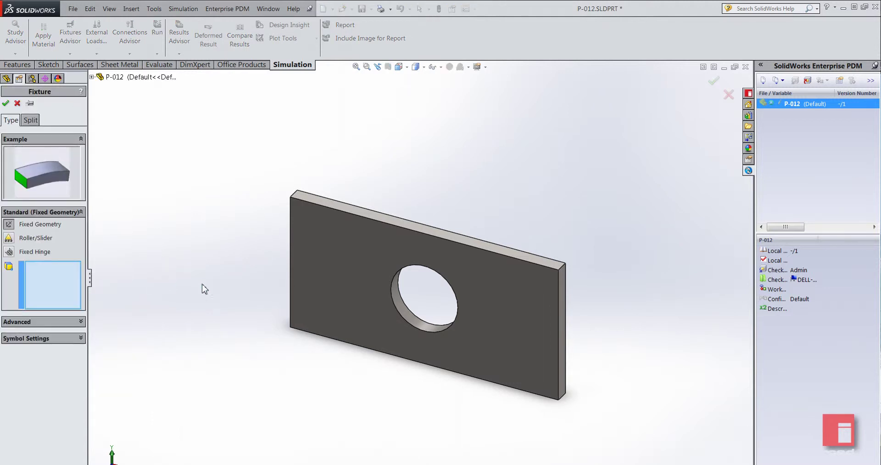
pyautogui.moveTo(205, 288); pyautogui.dragTo(289, 297, button='middle')
pyautogui.click(340, 272)
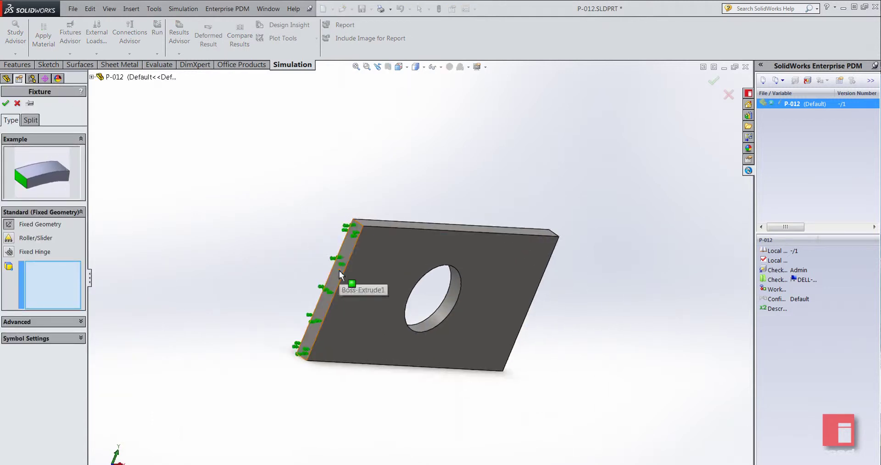
pyautogui.click(6, 102)
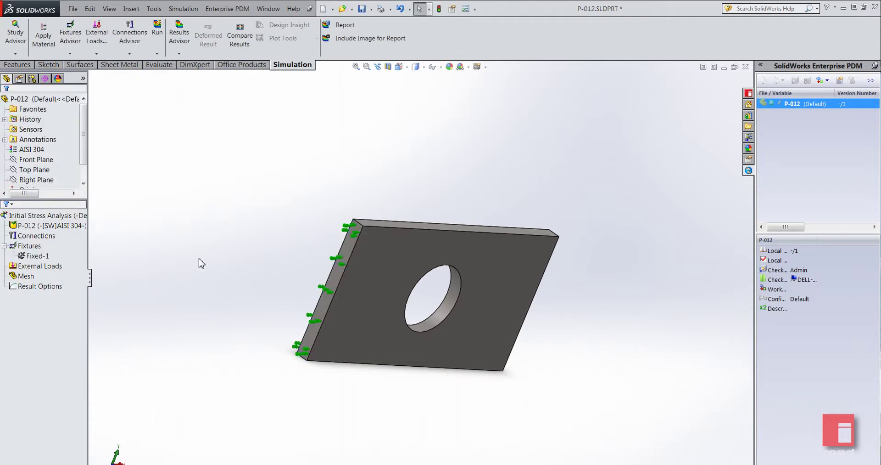
# Apply a 10000 N normal force to the end face opposite the fixture, reversed so it pulls outward
pyautogui.moveTo(202, 263); pyautogui.dragTo(138, 266, button='middle')
pyautogui.rightClick(37, 265)
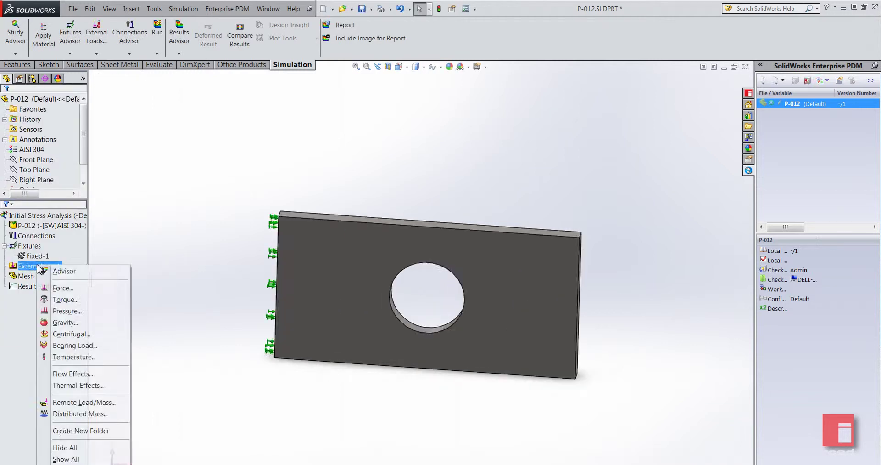
pyautogui.click(80, 291)
pyautogui.moveTo(197, 329); pyautogui.dragTo(161, 324, button='middle')
pyautogui.click(511, 294)
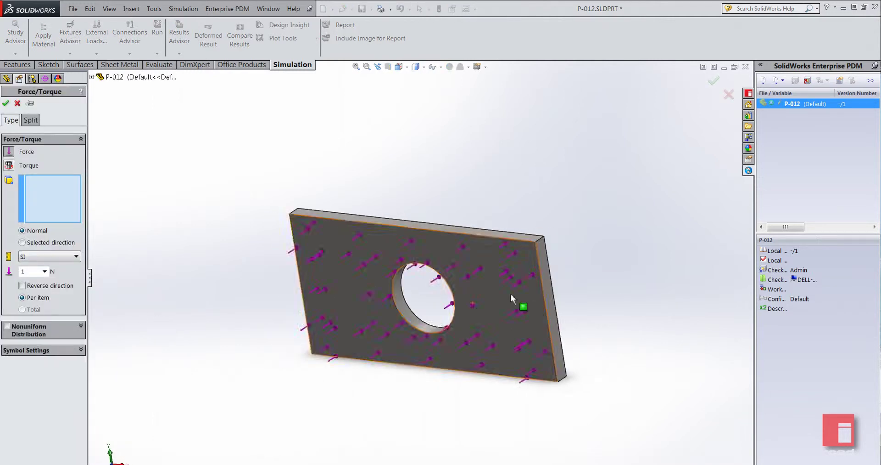
pyautogui.click(549, 278)
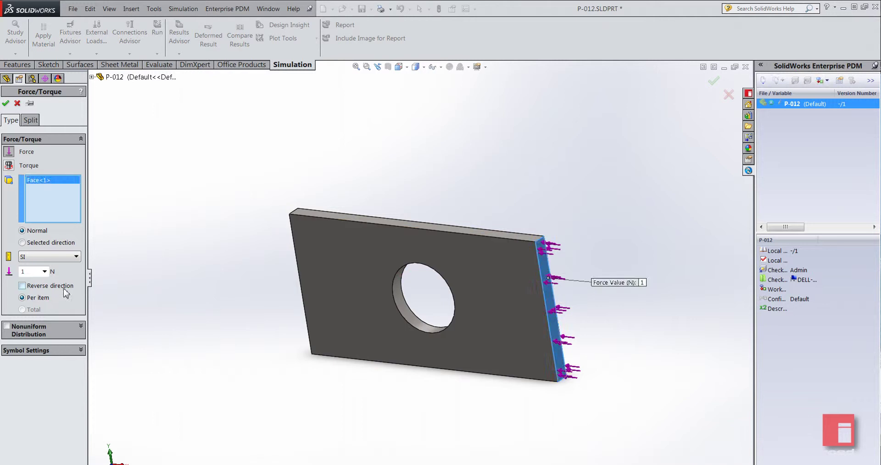
pyautogui.click(64, 288)
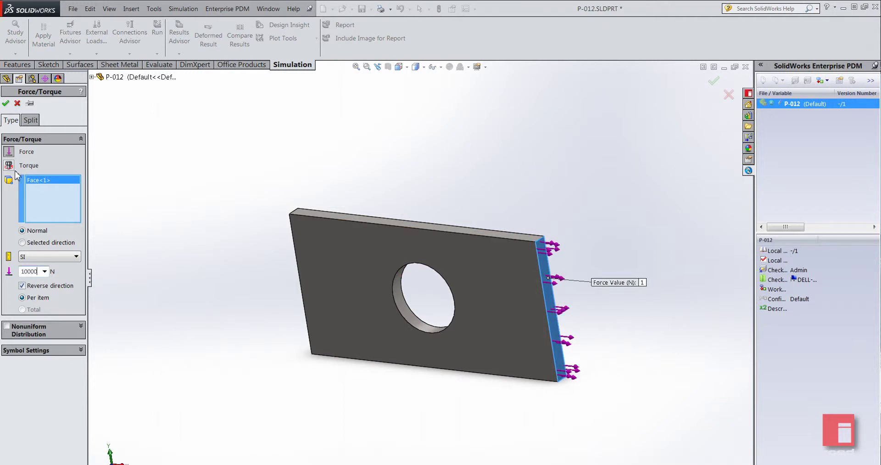
pyautogui.click(6, 102)
pyautogui.moveTo(179, 206); pyautogui.dragTo(197, 222, button='middle')
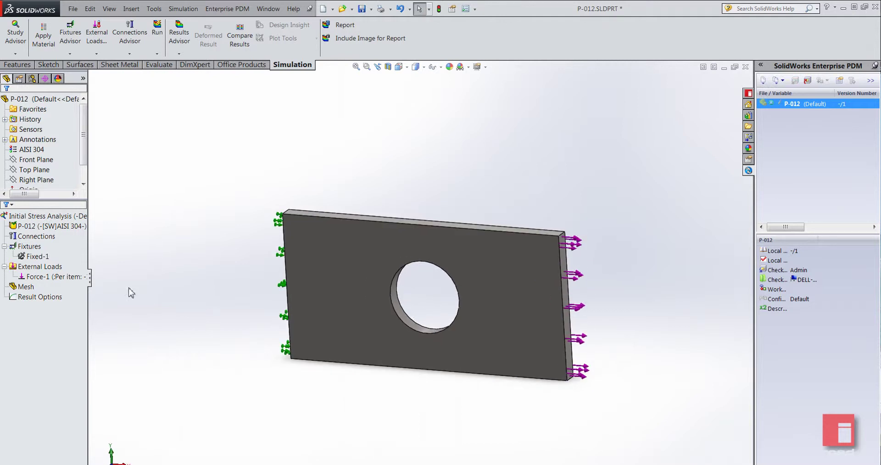
# Create a curvature-based mesh on the plate with the default density and parameters
pyautogui.click(25, 287)
pyautogui.rightClick(28, 287)
pyautogui.click(77, 325)
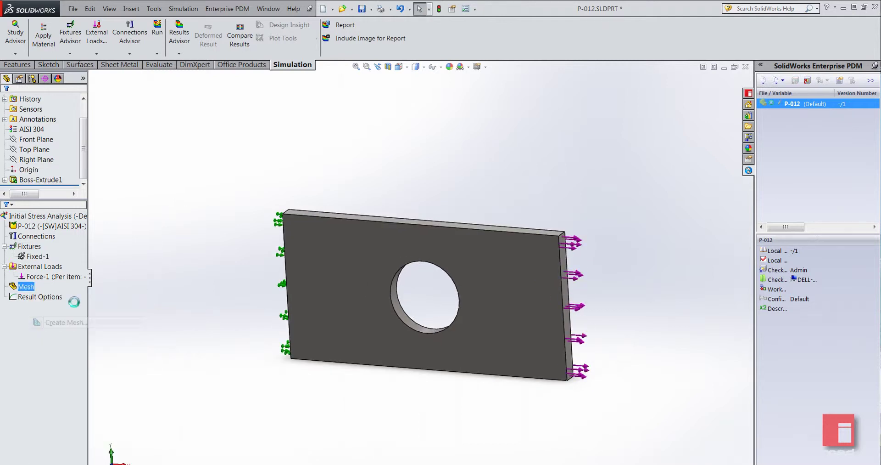
pyautogui.click(50, 182)
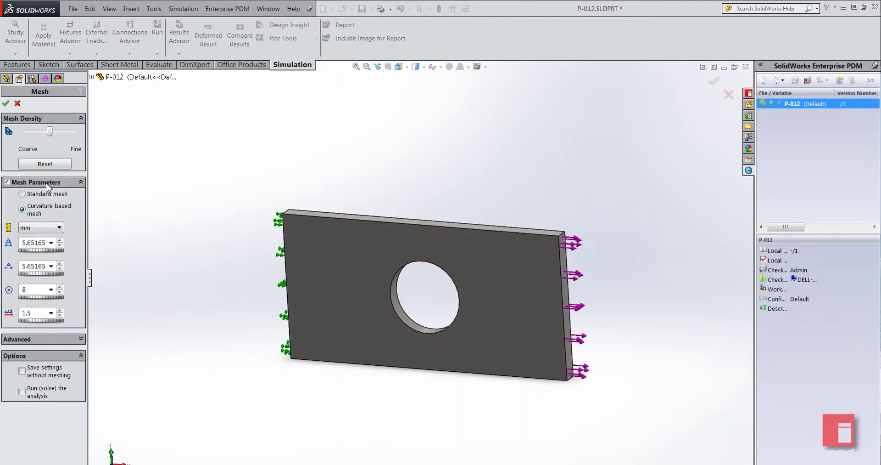
pyautogui.click(72, 341)
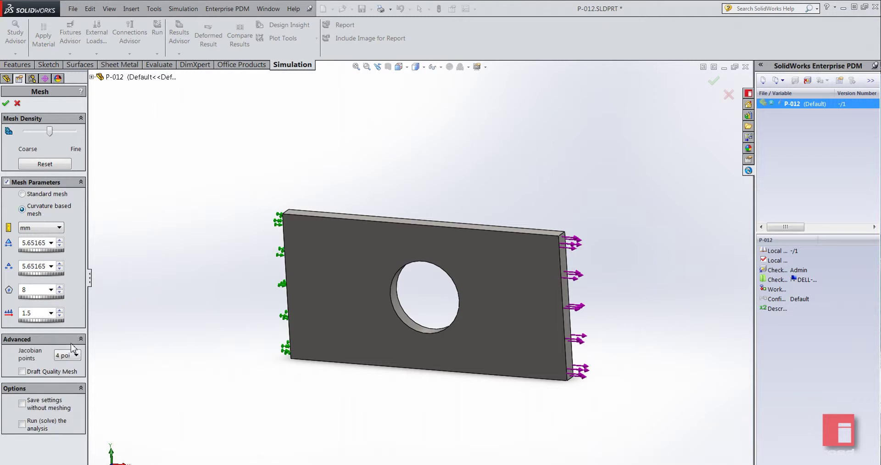
pyautogui.click(6, 103)
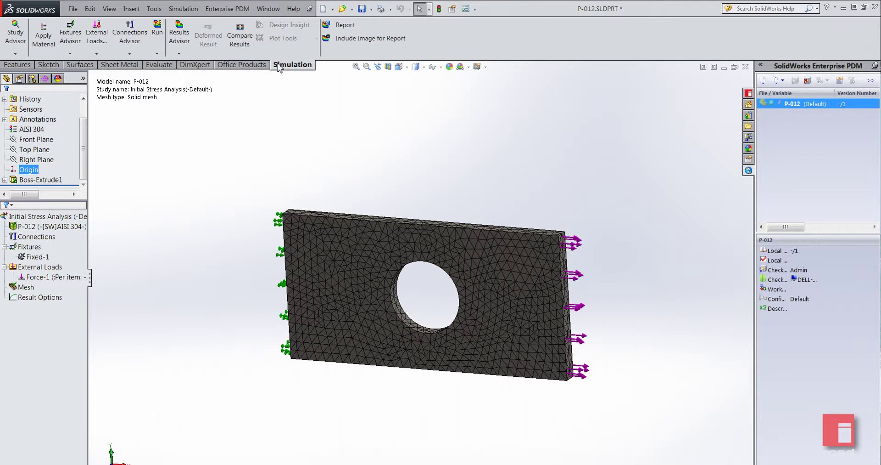
# Run the Initial Stress Analysis study and play the animation of its von Mises stress plot
pyautogui.click(157, 31)
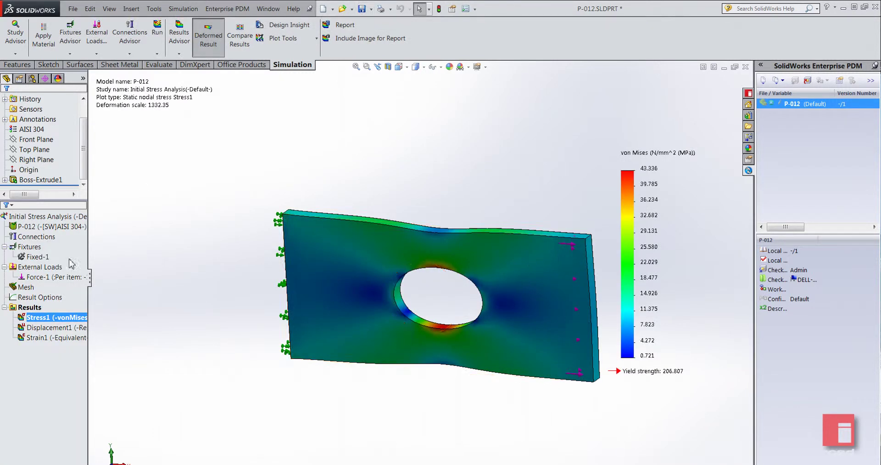
pyautogui.click(74, 311)
pyautogui.rightClick(75, 315)
pyautogui.click(112, 346)
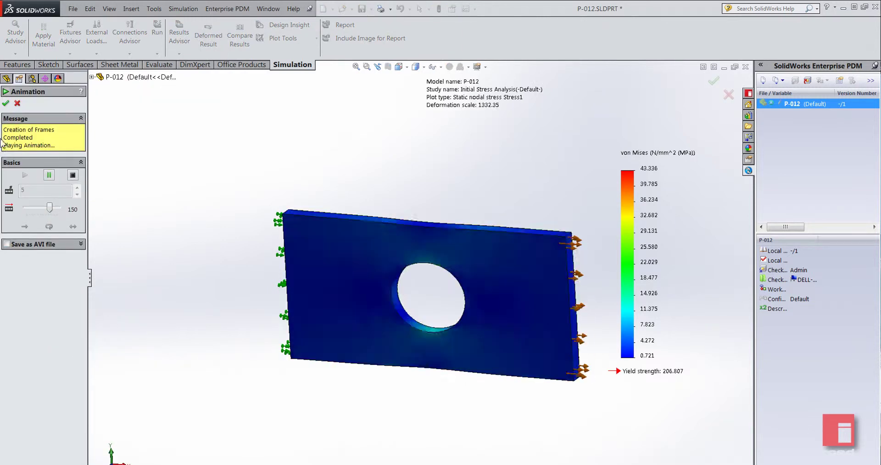
pyautogui.click(6, 104)
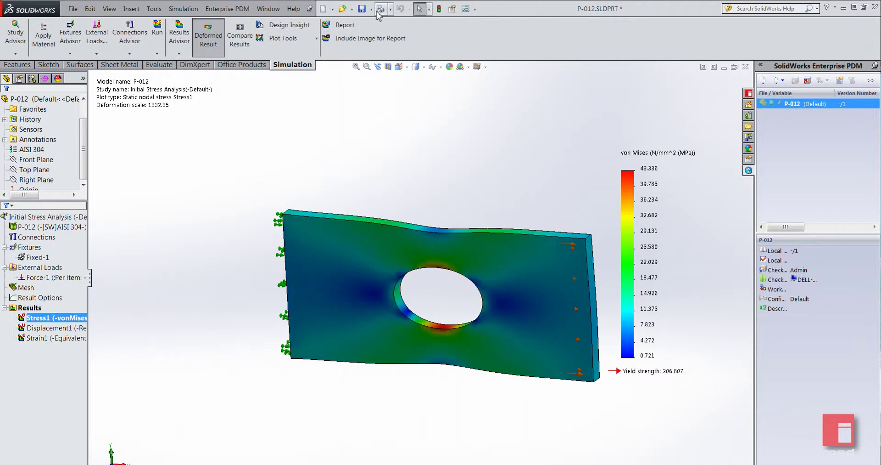
# Save the part and check P-012 and its results file into the vault with the comment "Initial stress analysis - force of 1000N"
pyautogui.click(367, 13)
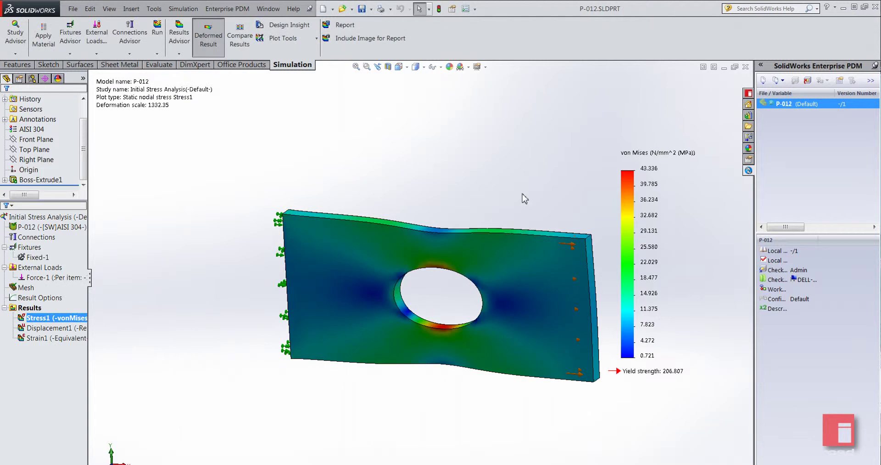
pyautogui.rightClick(784, 108)
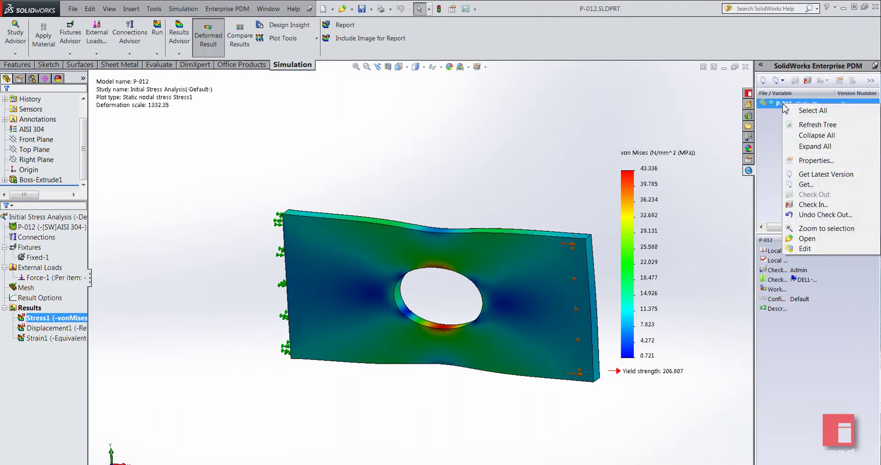
pyautogui.click(820, 205)
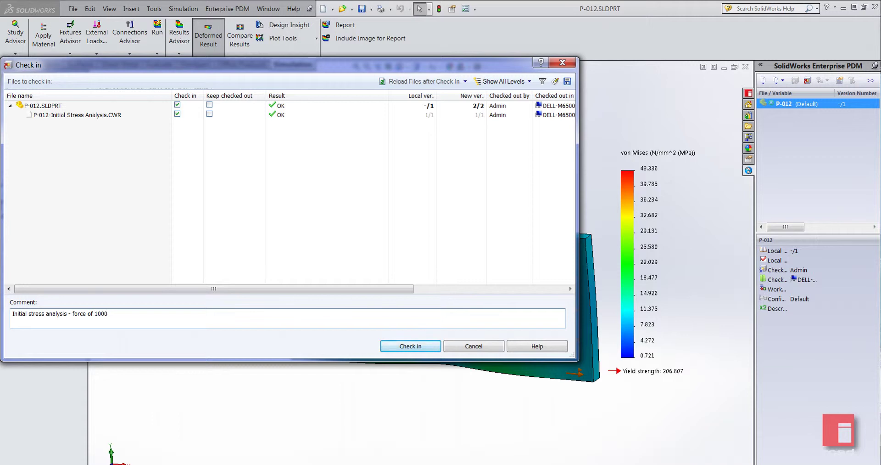
pyautogui.click(409, 345)
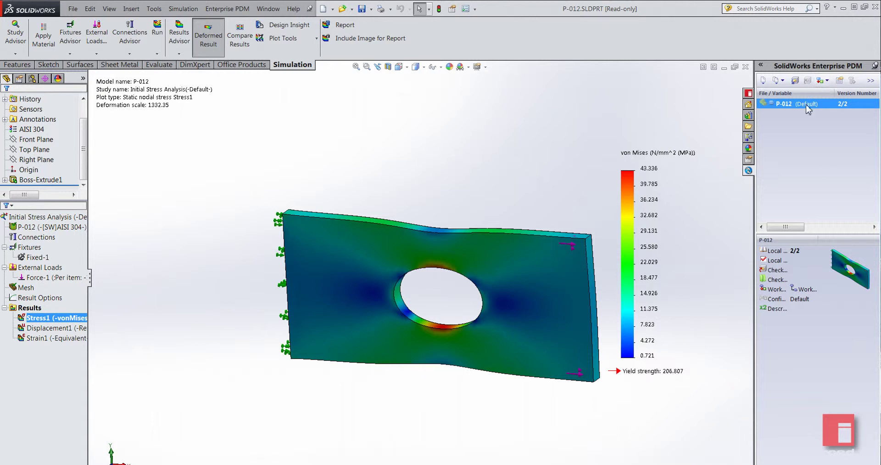
pyautogui.rightClick(808, 108)
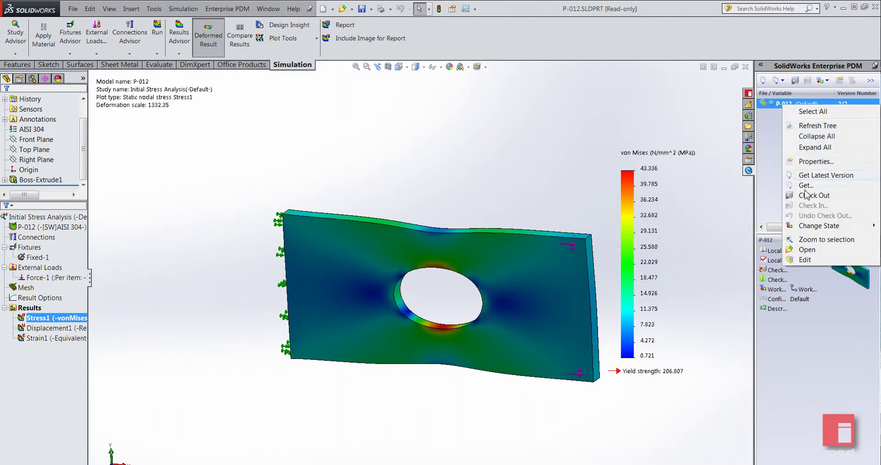
pyautogui.click(808, 250)
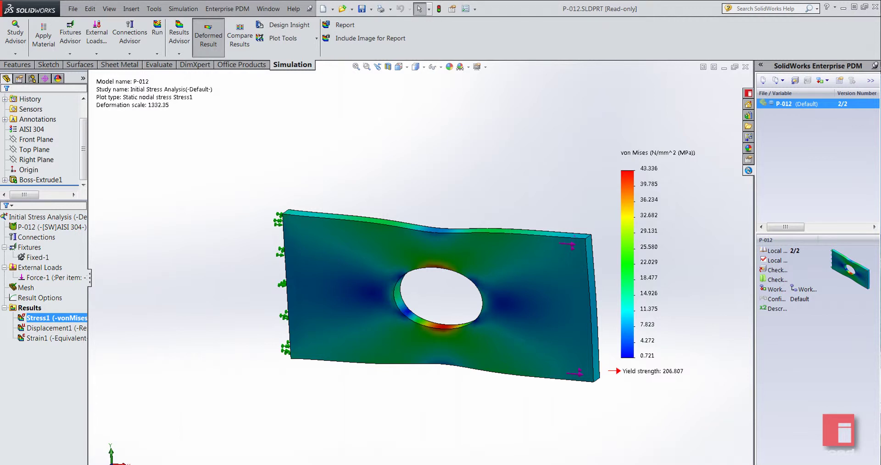
# Open the Simulations folder of the InterCAD vault in Windows Explorer
pyautogui.moveTo(74, 464)
pyautogui.press('super')
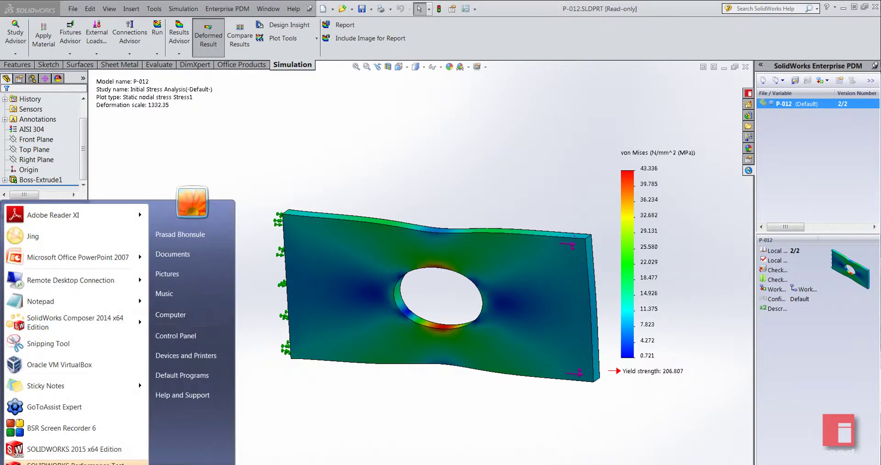
pyautogui.click(182, 318)
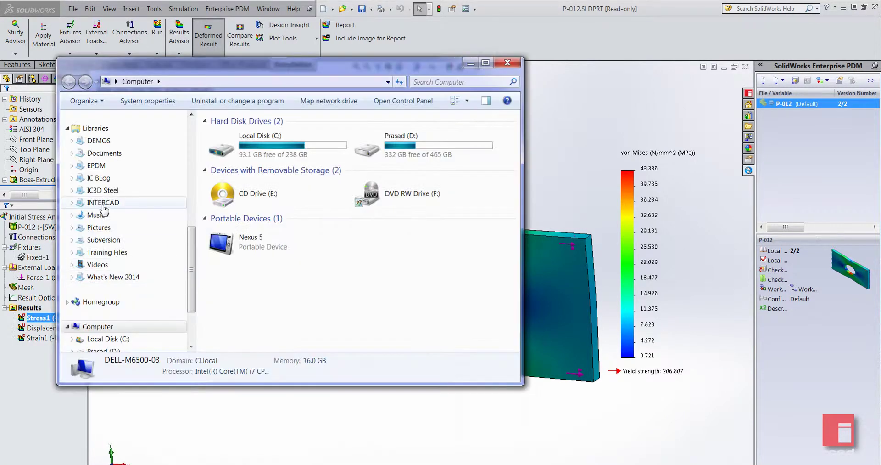
pyautogui.scroll(6, 193, 184)
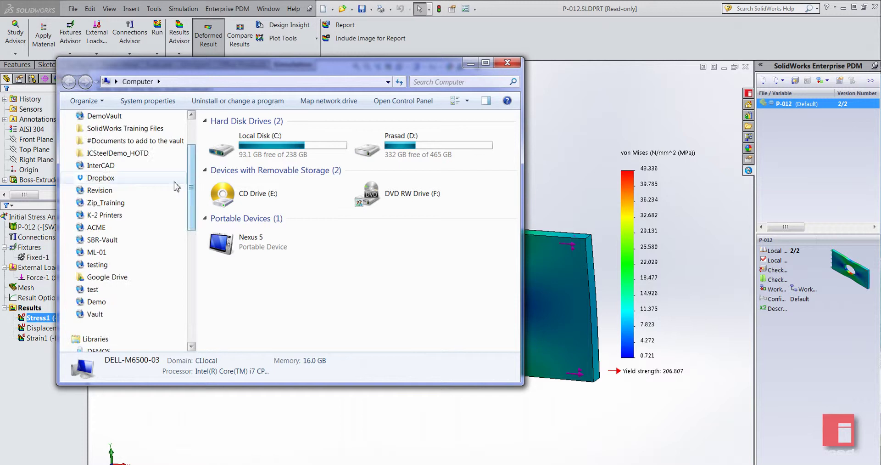
pyautogui.click(103, 166)
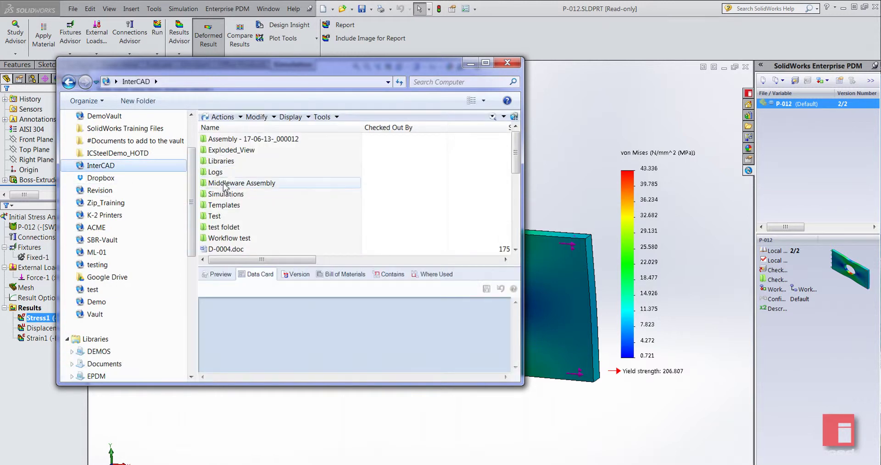
pyautogui.doubleClick(228, 194)
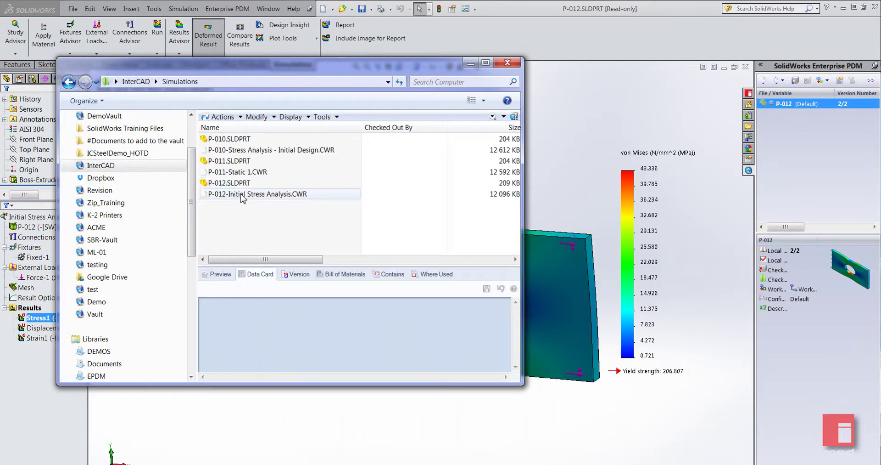
# Examine the check-in comment in the history of P-012-Initial Stress Analysis.CWR and close Windows Explorer
pyautogui.click(255, 195)
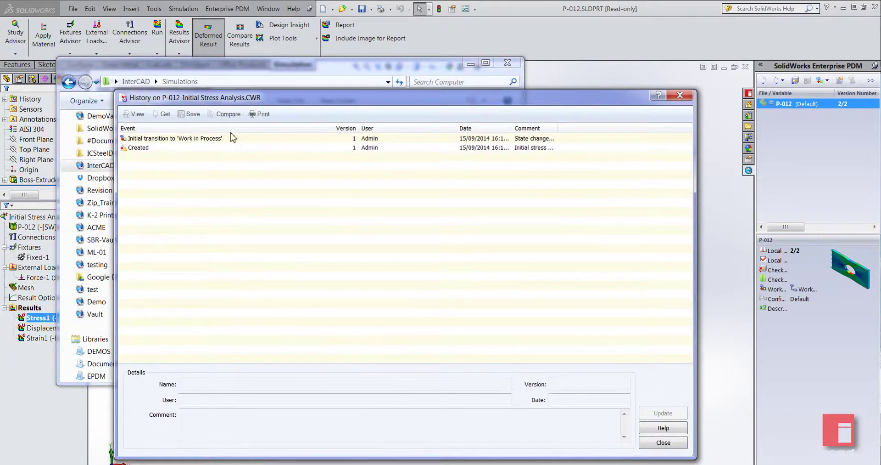
pyautogui.click(178, 149)
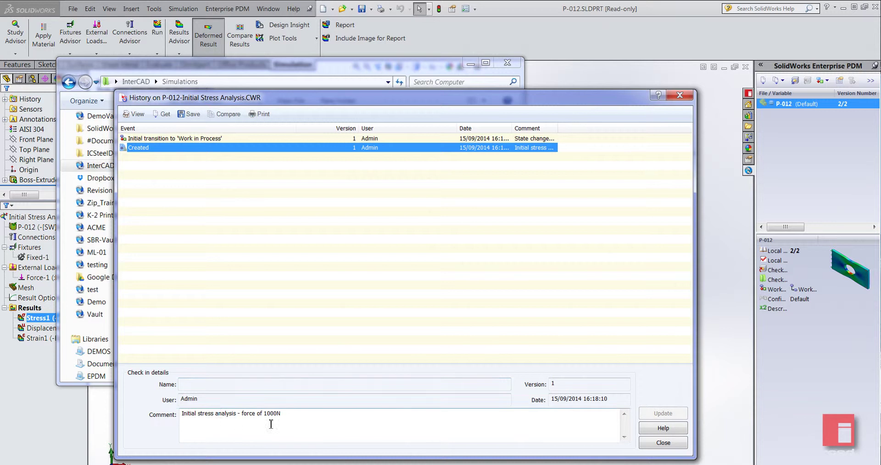
pyautogui.click(663, 442)
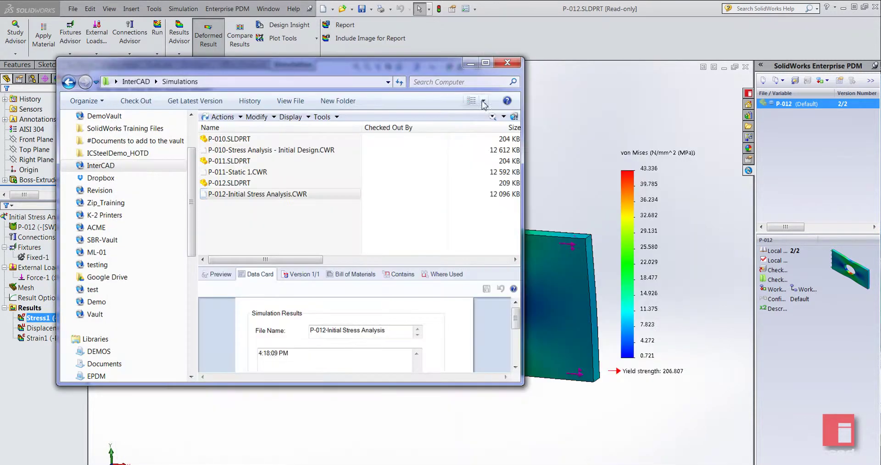
pyautogui.click(516, 67)
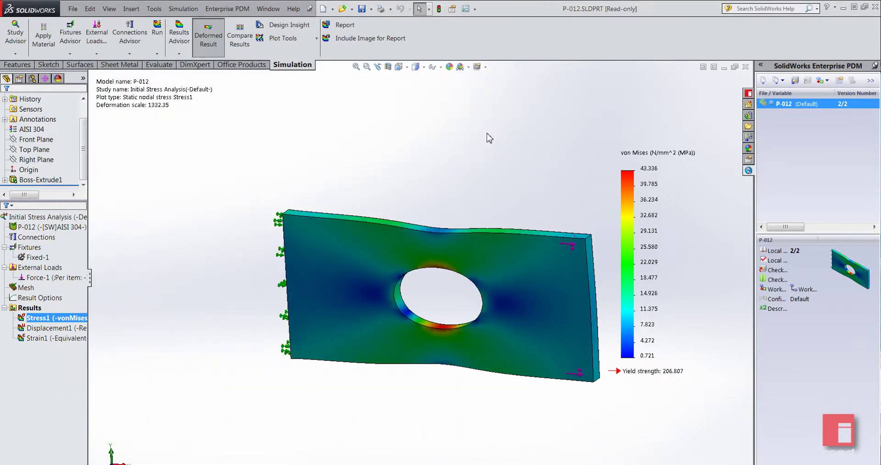
# Check out P-012.SLDPRT together with its results file P-012-Initial Stress Analysis.CWR
pyautogui.rightClick(76, 278)
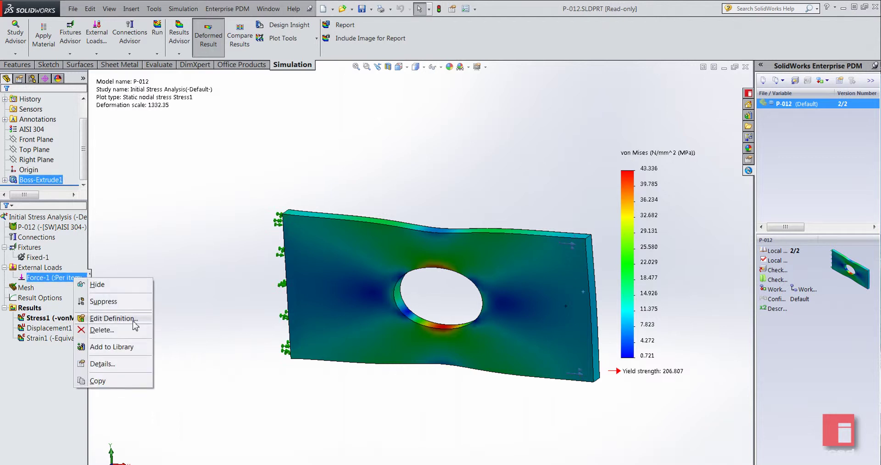
pyautogui.click(389, 151)
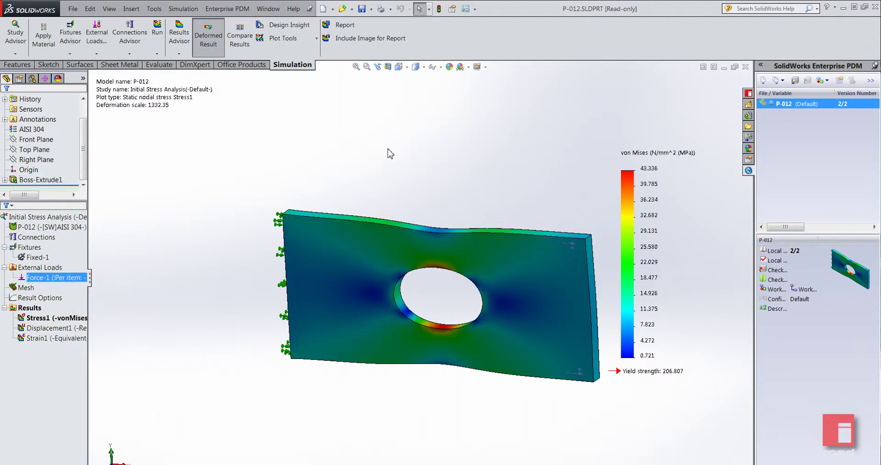
pyautogui.rightClick(796, 110)
pyautogui.click(826, 192)
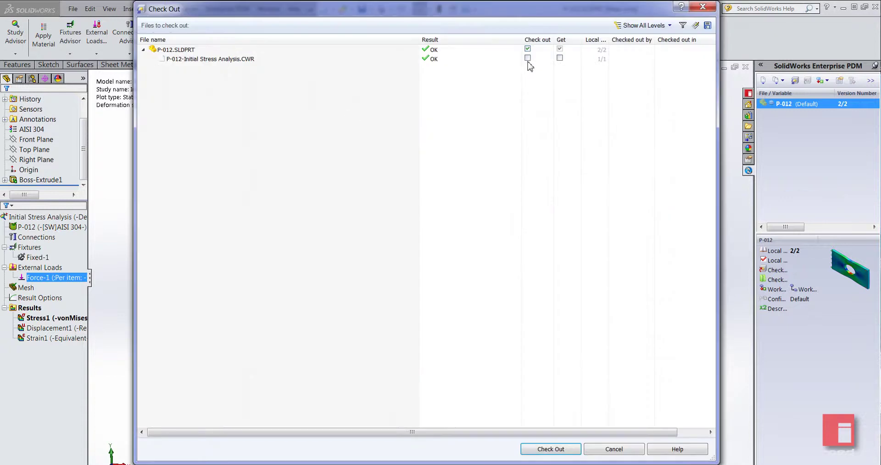
pyautogui.click(528, 58)
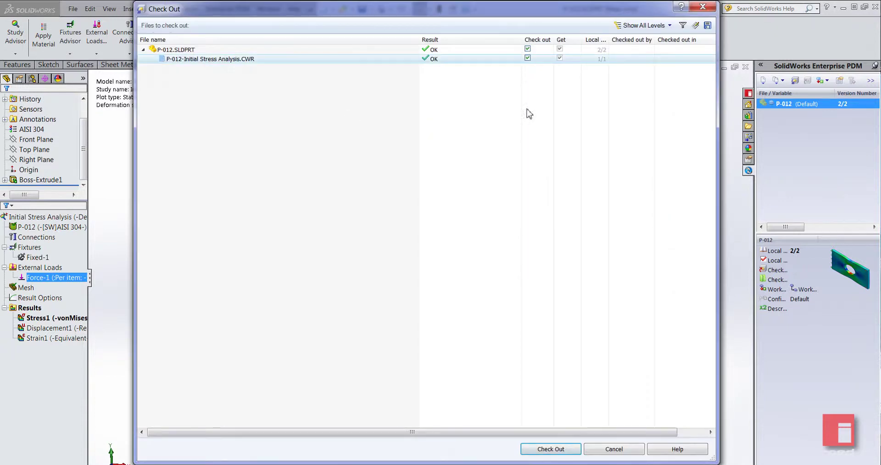
pyautogui.click(576, 450)
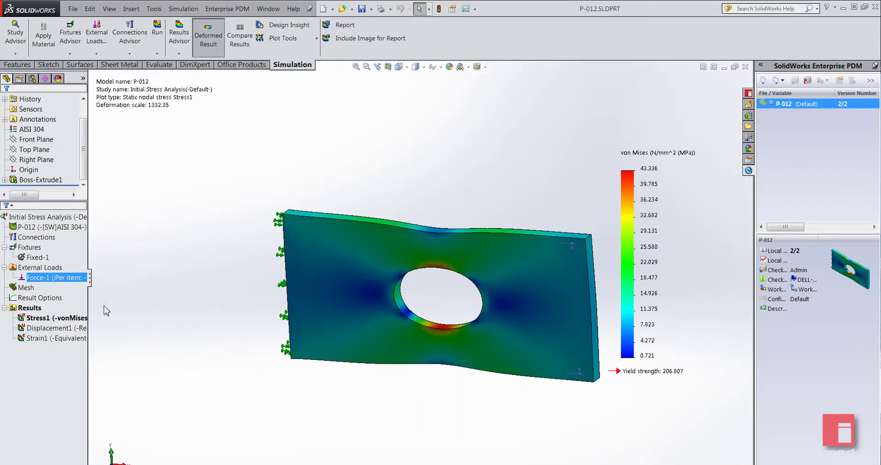
# Set the force on the plate's end face to 100000 N and rerun the study
pyautogui.rightClick(48, 281)
pyautogui.click(105, 315)
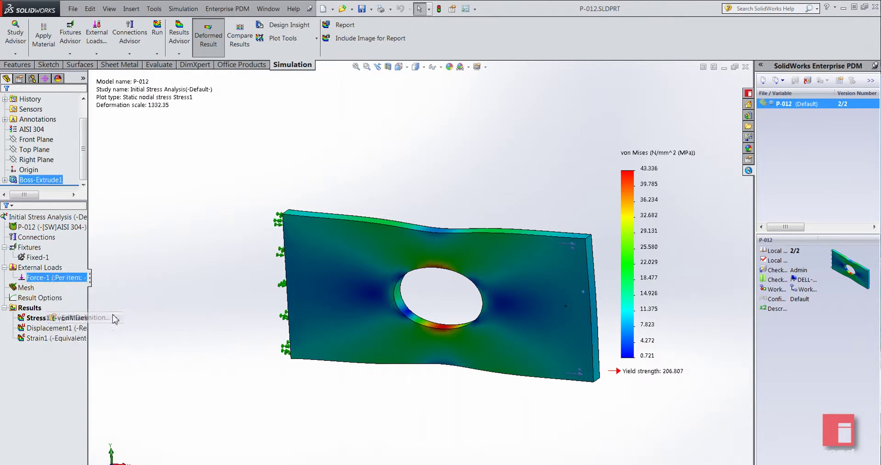
pyautogui.doubleClick(37, 272)
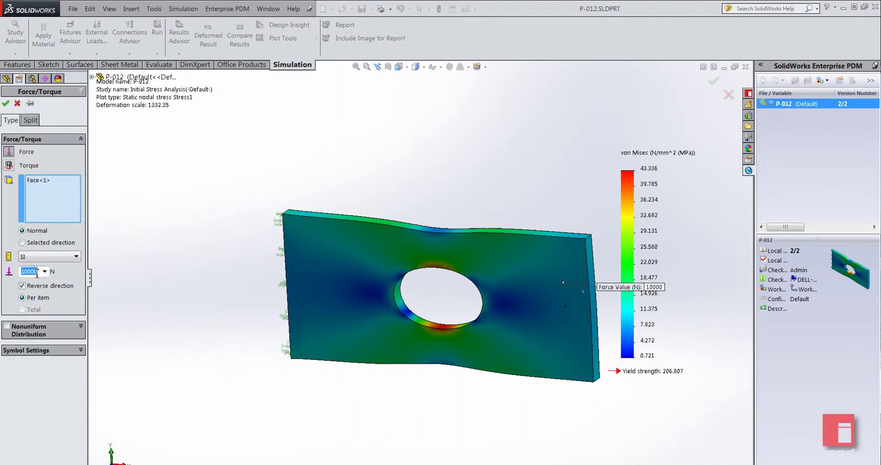
pyautogui.write('1')
pyautogui.write('0000')
pyautogui.click(6, 102)
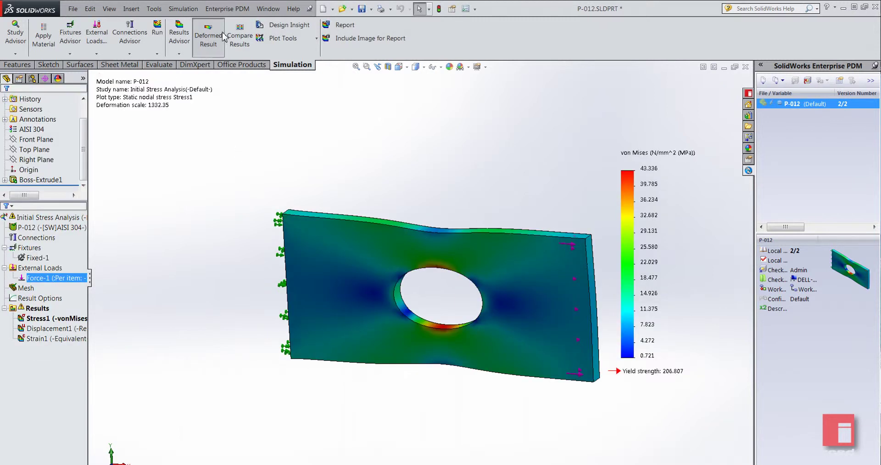
pyautogui.click(157, 29)
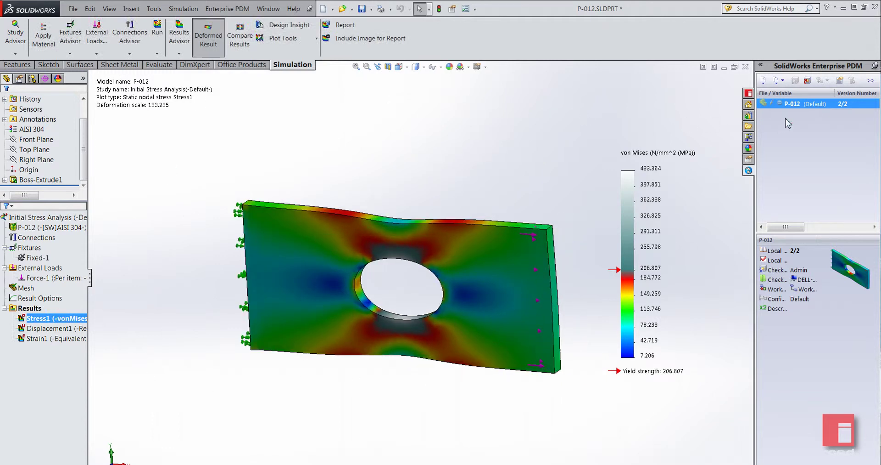
# Check the part and its results file back into the vault with the comment "increased force to 100000N"
pyautogui.rightClick(797, 110)
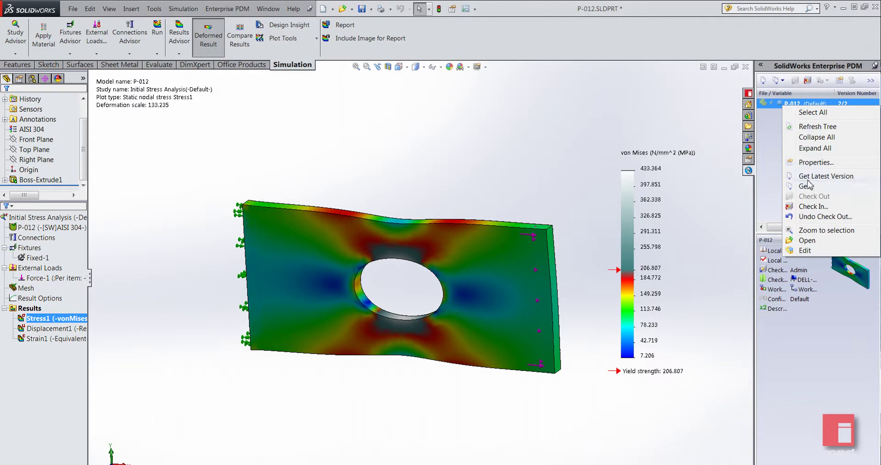
pyautogui.click(813, 206)
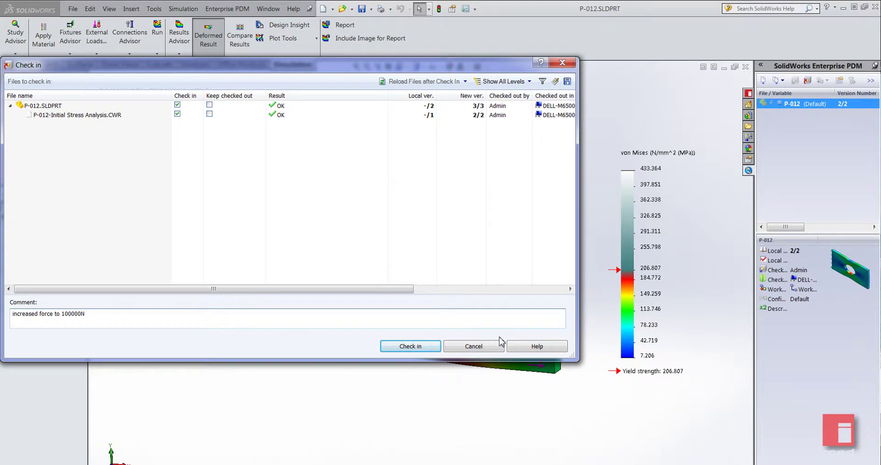
pyautogui.click(422, 346)
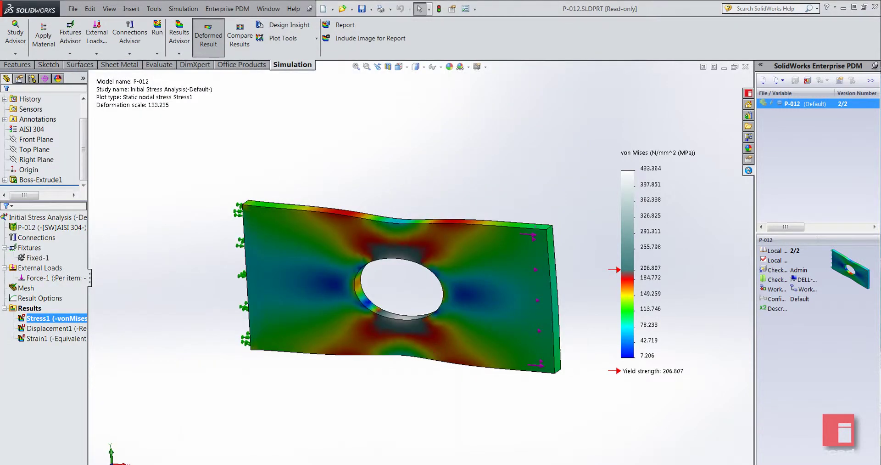
# Switch to Windows Explorer and open the Simulations folder in the InterCAD vault
pyautogui.hotkey('alt', 'Tab')
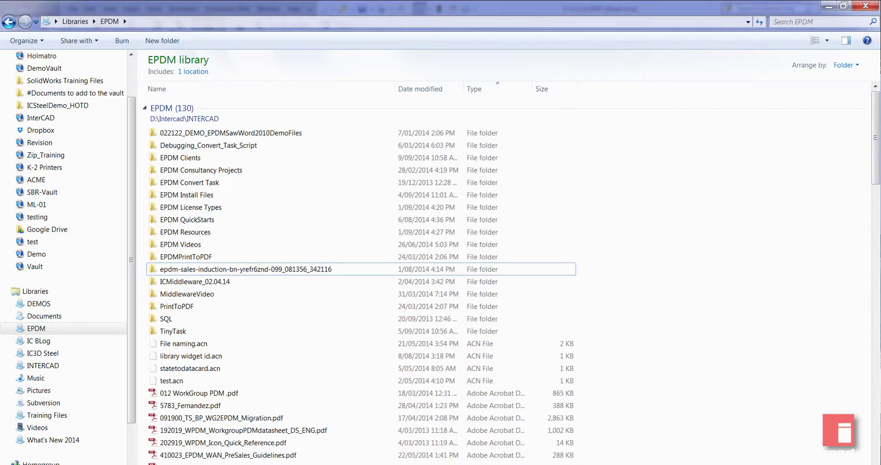
pyautogui.press('super')
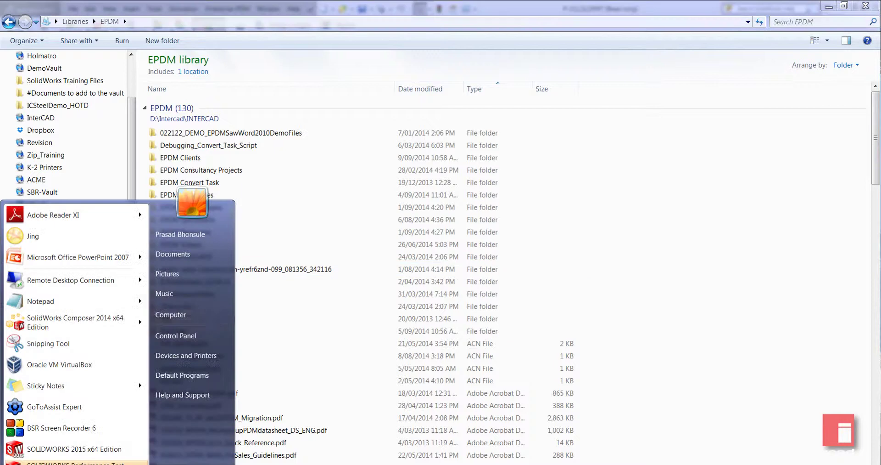
pyautogui.click(205, 316)
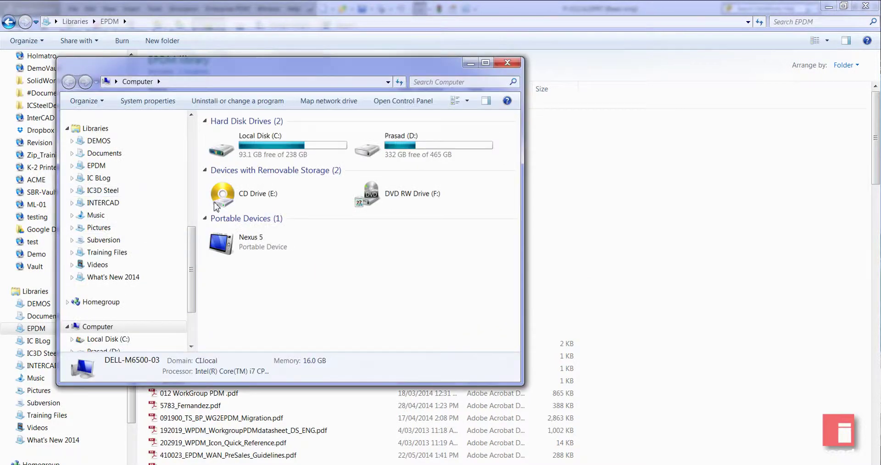
pyautogui.scroll(6, 181, 191)
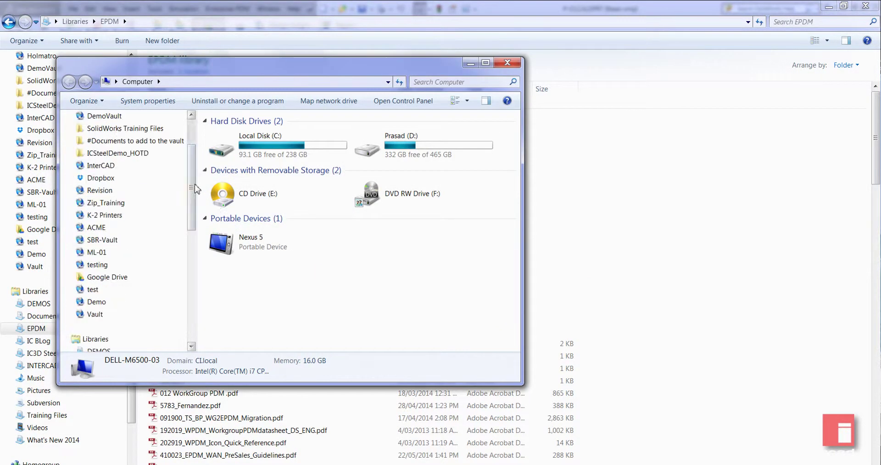
pyautogui.click(138, 166)
pyautogui.doubleClick(230, 195)
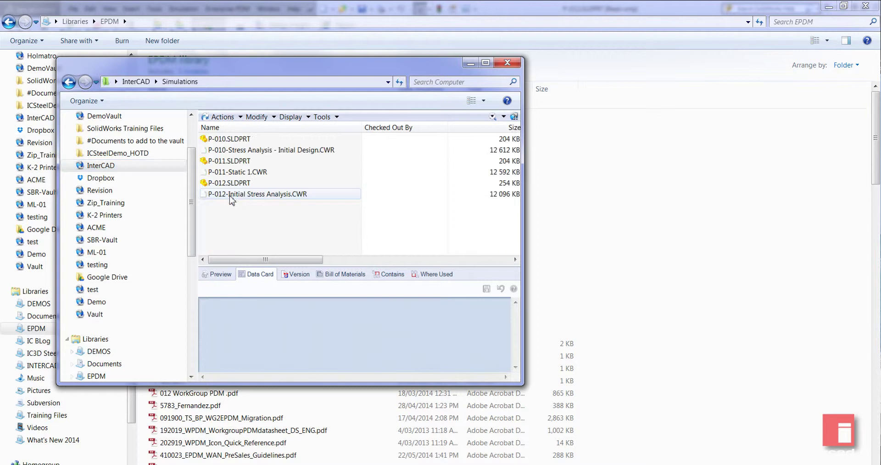
# Examine the version 2 check-in comment in the history of P-012-Initial Stress Analysis.CWR and return to P-012.SLDPRT in SolidWorks
pyautogui.click(245, 195)
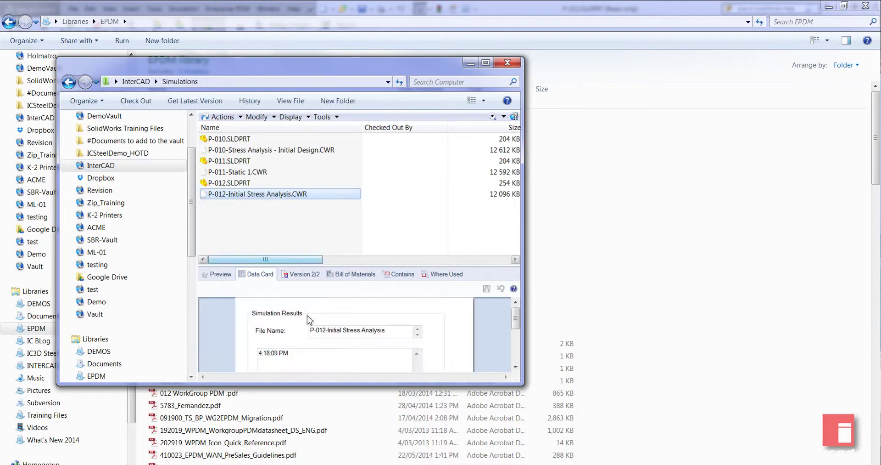
pyautogui.click(250, 101)
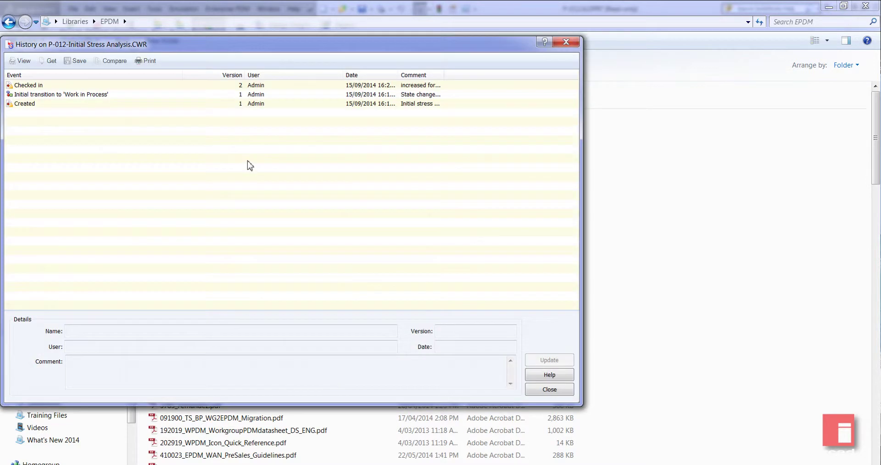
pyautogui.moveTo(186, 41); pyautogui.dragTo(324, 66)
pyautogui.click(252, 112)
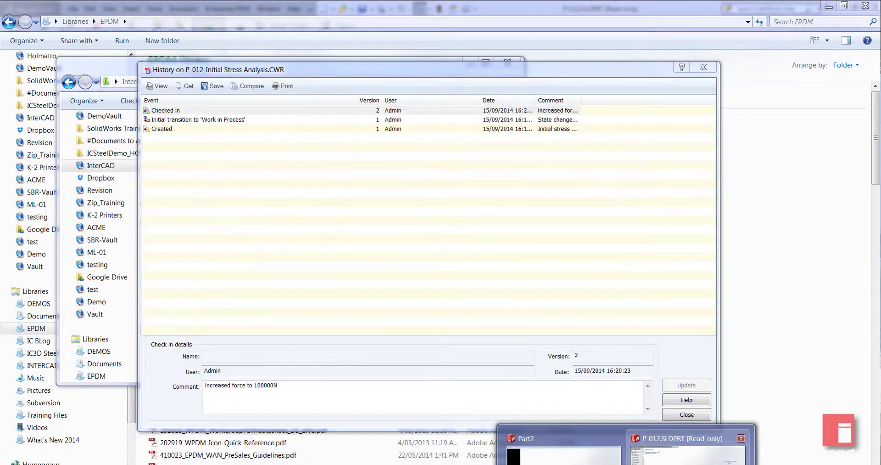
pyautogui.click(702, 452)
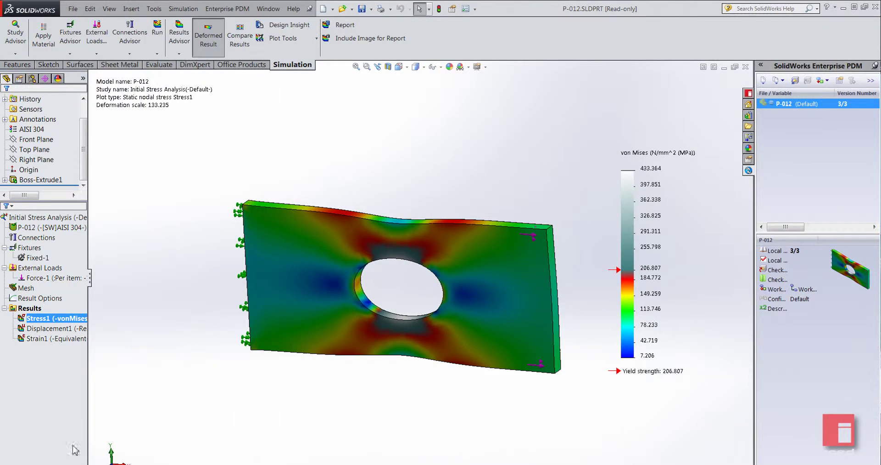